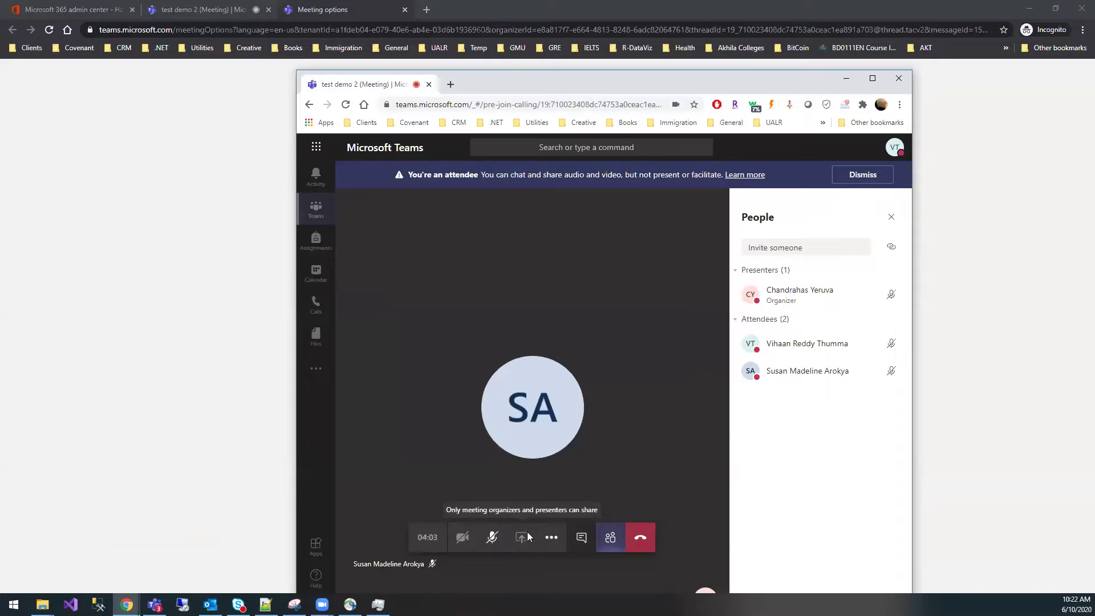
# - Move the meeting window aside and bring up the test demo 2 Meeting options page
pyautogui.moveTo(594, 86); pyautogui.dragTo(553, 81)
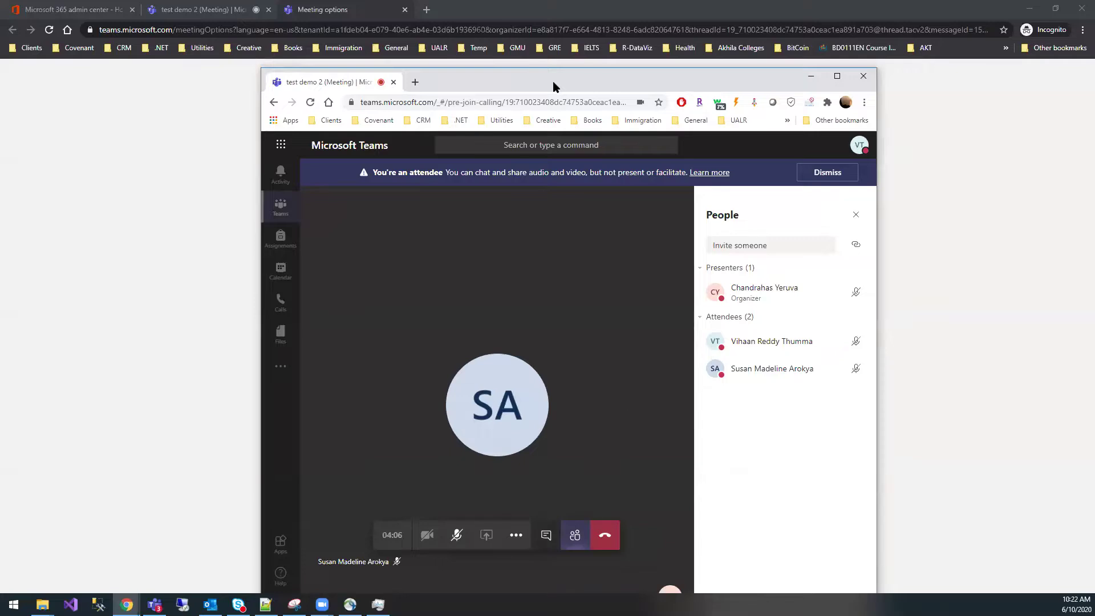
pyautogui.hotkey('alt', 'Tab')
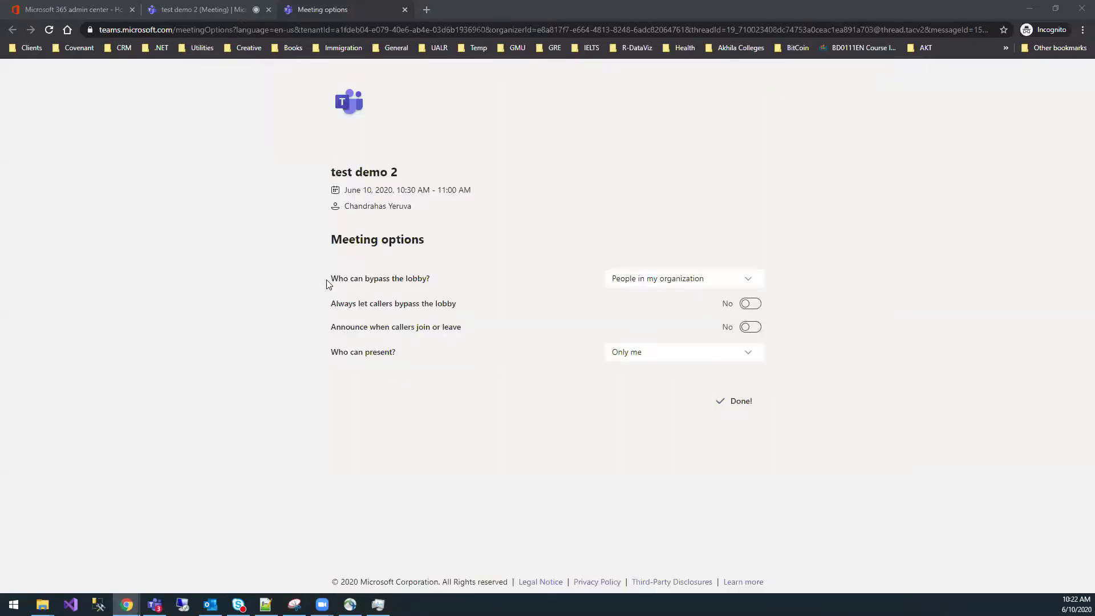
pyautogui.moveTo(326, 284); pyautogui.dragTo(780, 403)
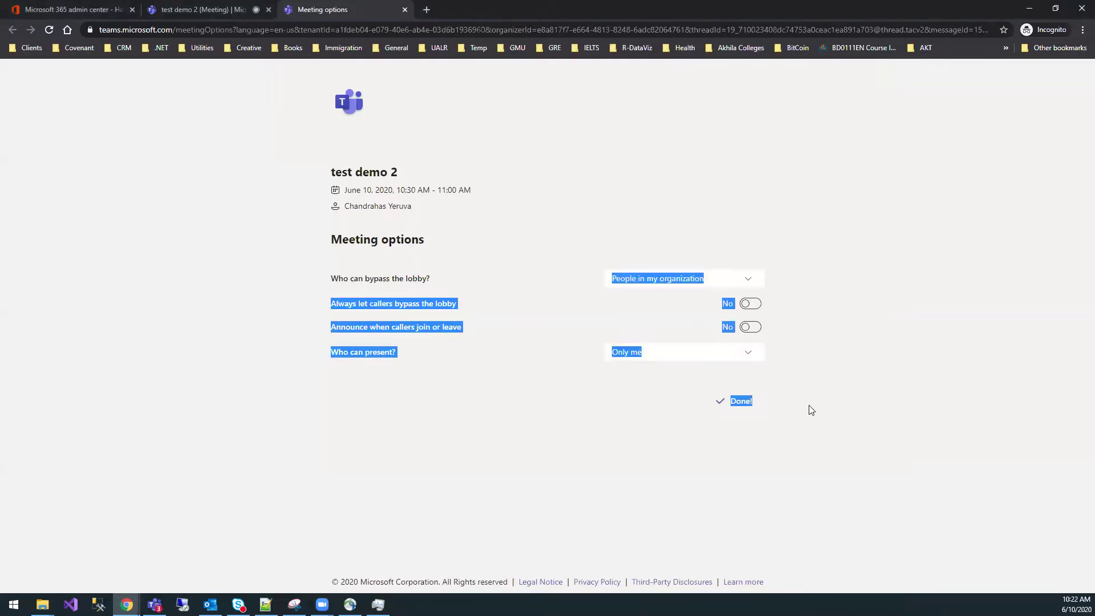
pyautogui.click(344, 287)
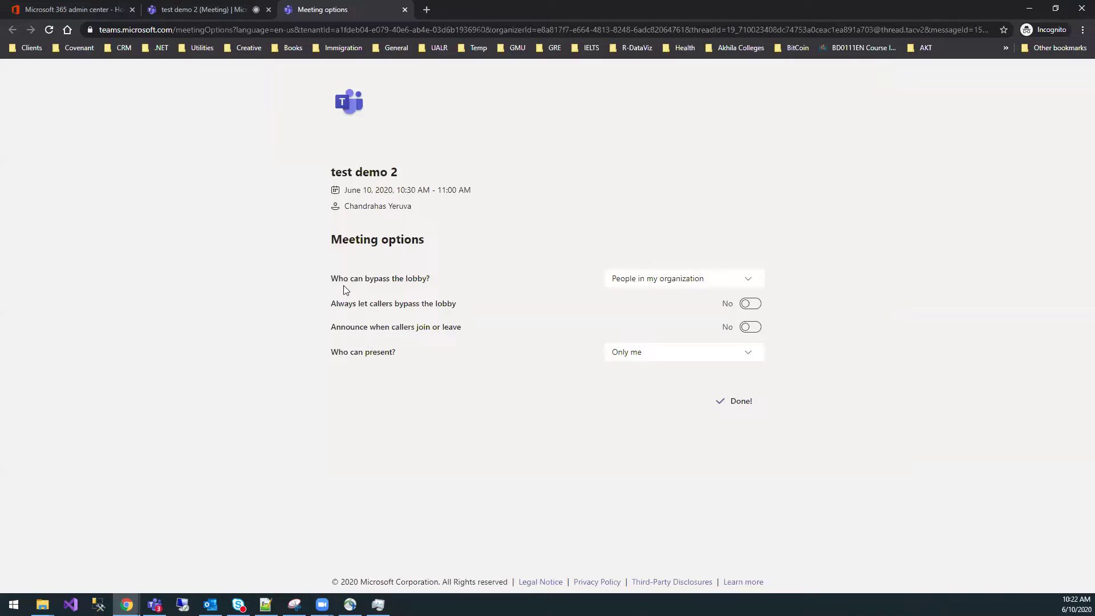
pyautogui.moveTo(322, 261); pyautogui.dragTo(795, 419)
pyautogui.click(627, 301)
pyautogui.hotkey('alt', 'Tab')
pyautogui.doubleClick(453, 83)
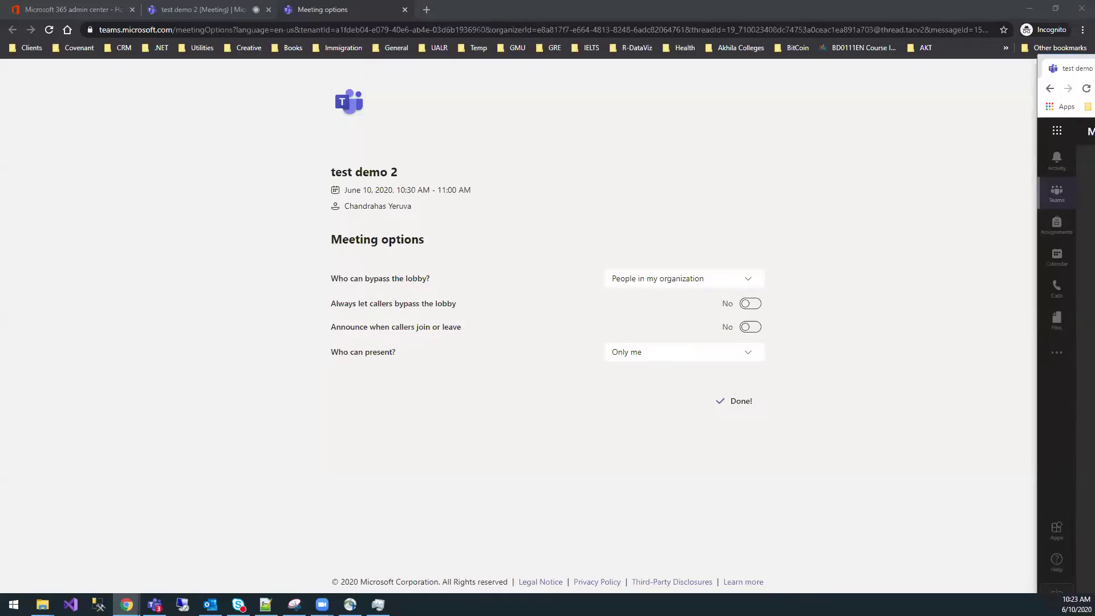
pyautogui.click(823, 151)
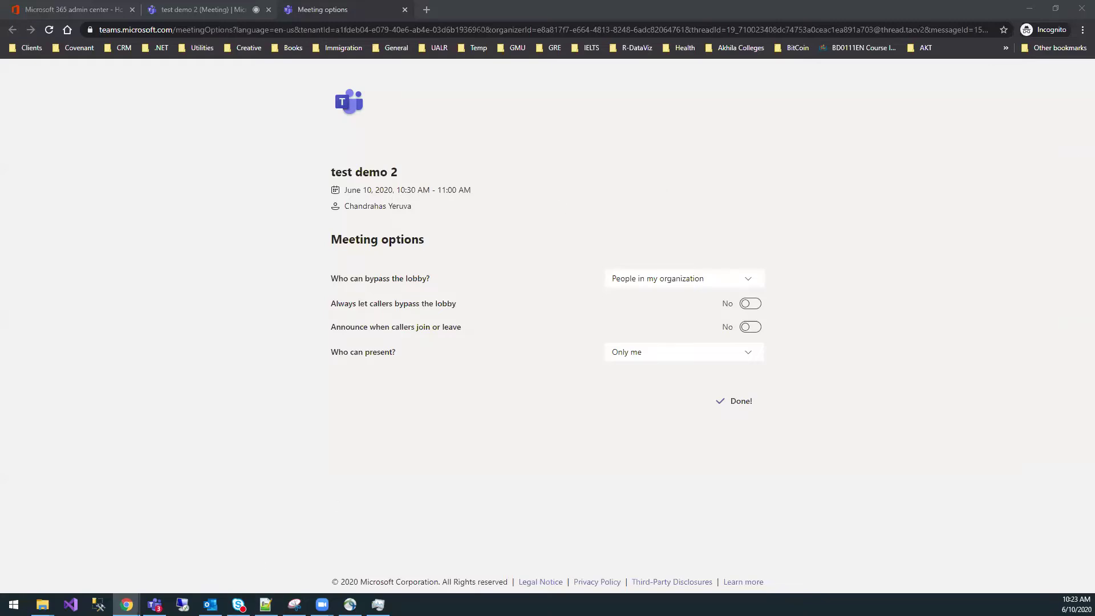
# - Maximise the meeting window, look over its More actions menu, then return to Meeting options
pyautogui.hotkey('alt', 'Tab')
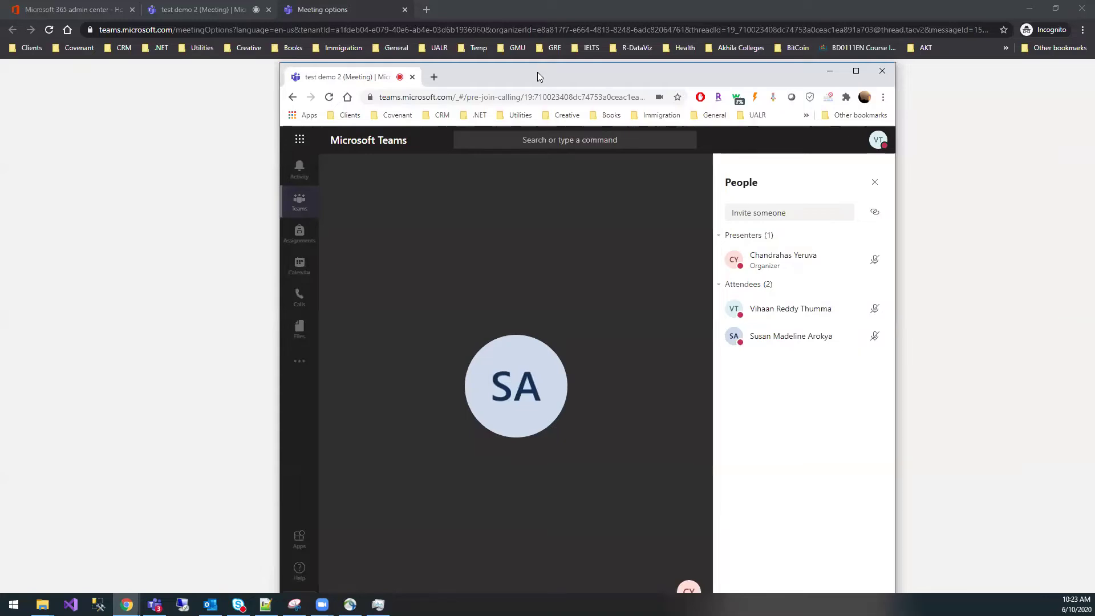
pyautogui.doubleClick(537, 72)
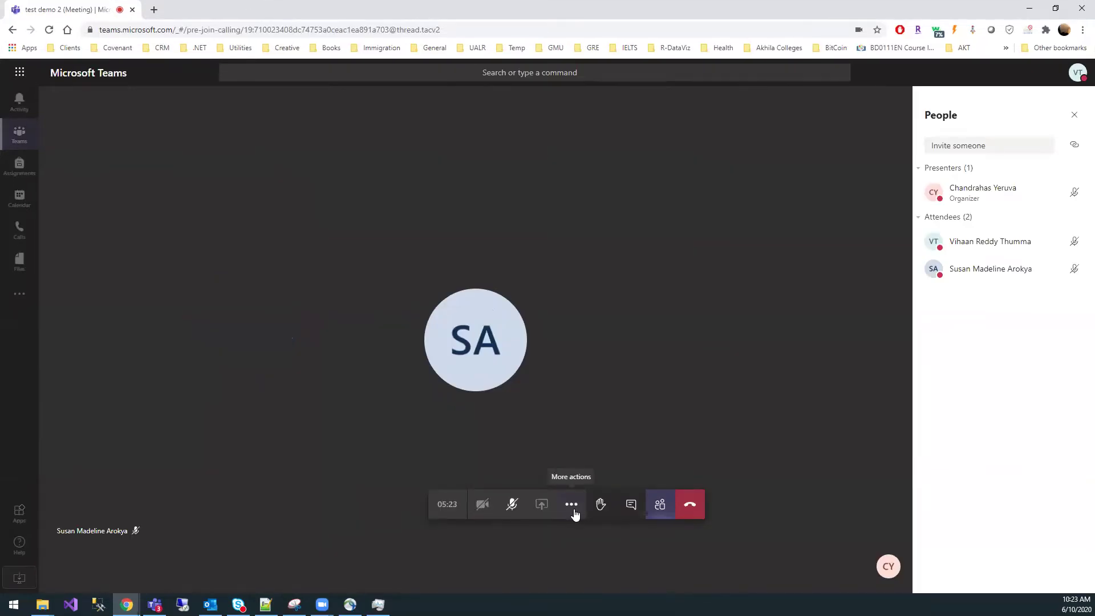
pyautogui.click(575, 506)
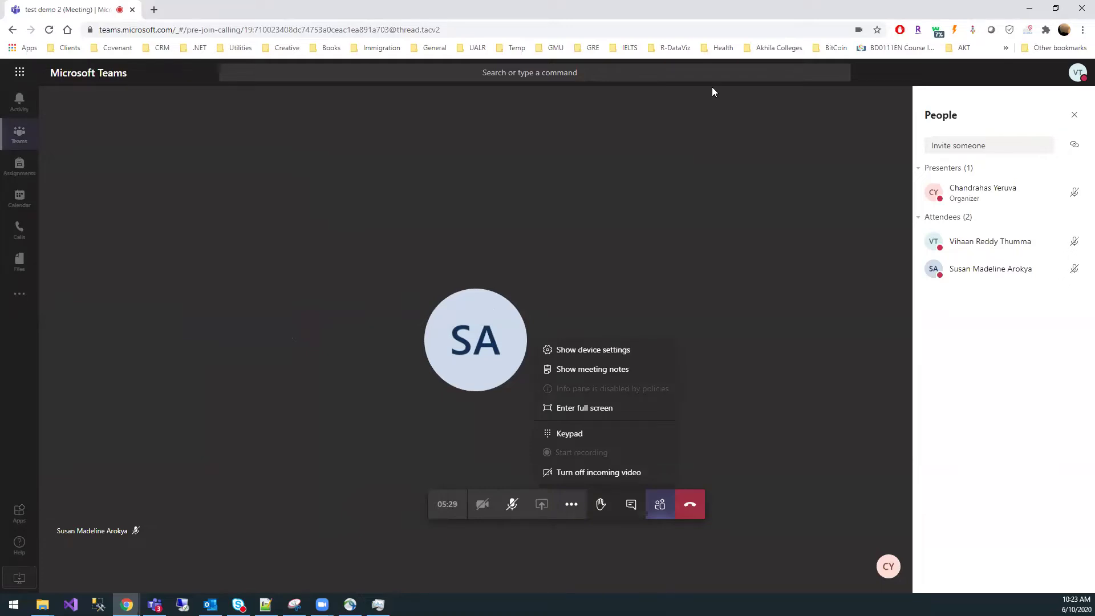
pyautogui.hotkey('alt', 'Tab')
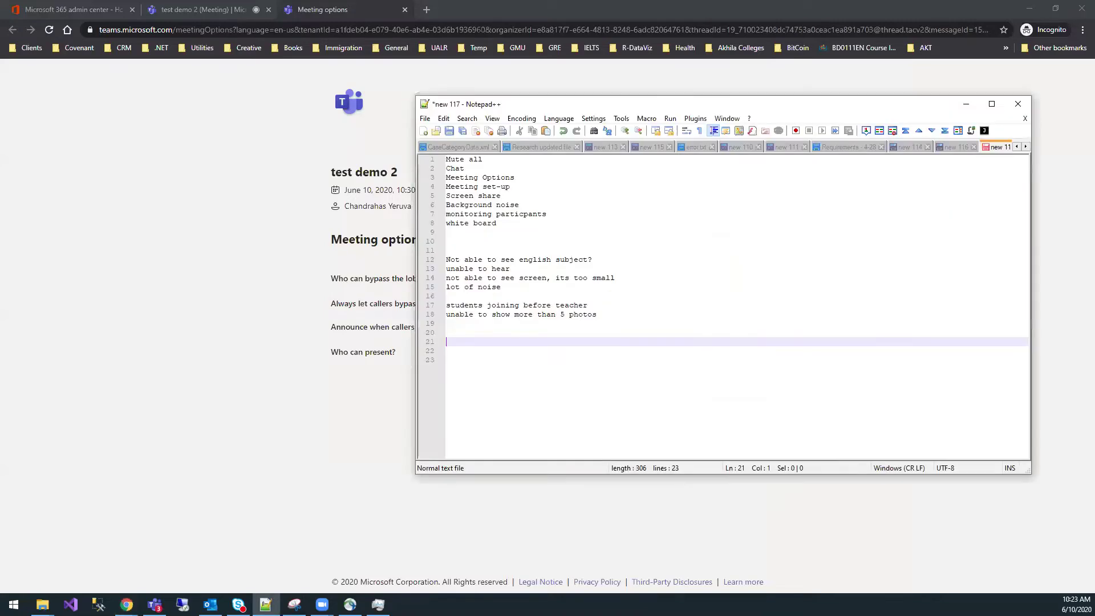
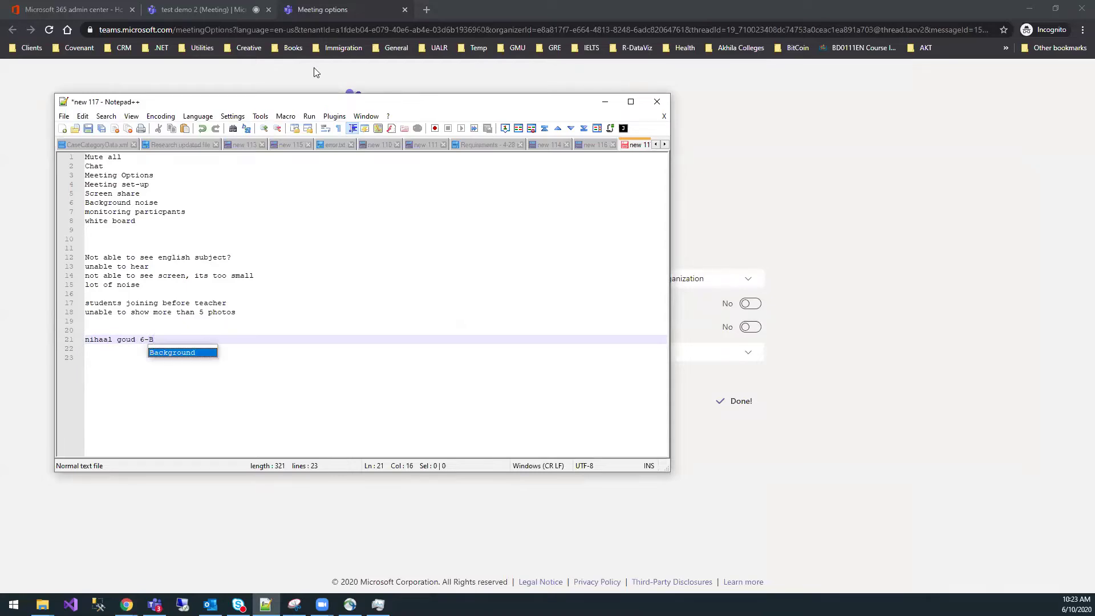
# - Add the student's name with section 6-B on line 21, then minimise Notepad++
pyautogui.click(605, 103)
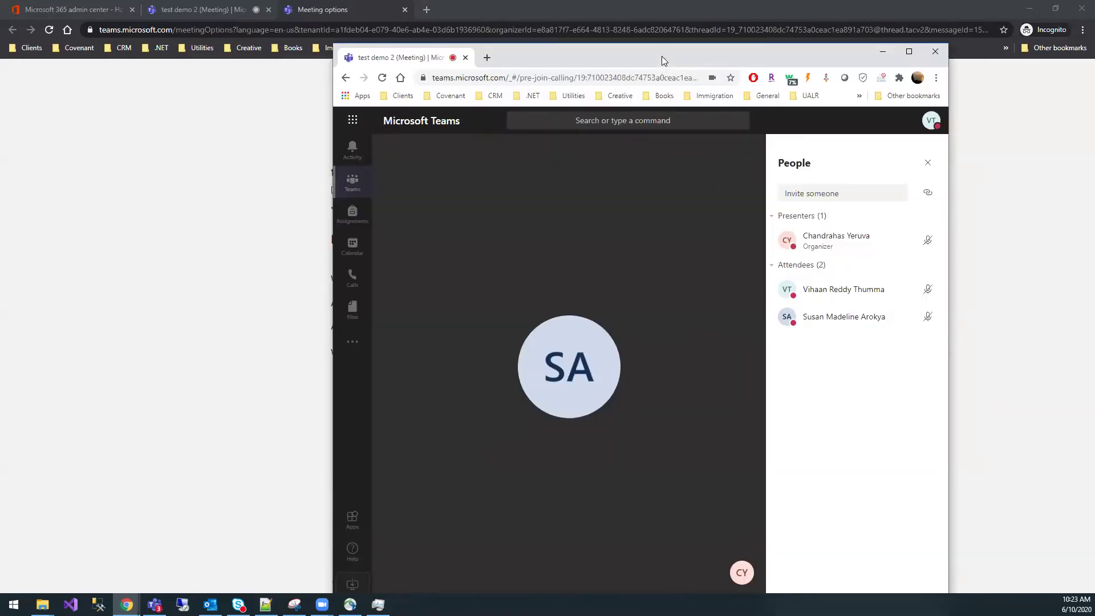
# - Maximise the meeting window and check its Attendees list, then exit full screen
pyautogui.doubleClick(662, 56)
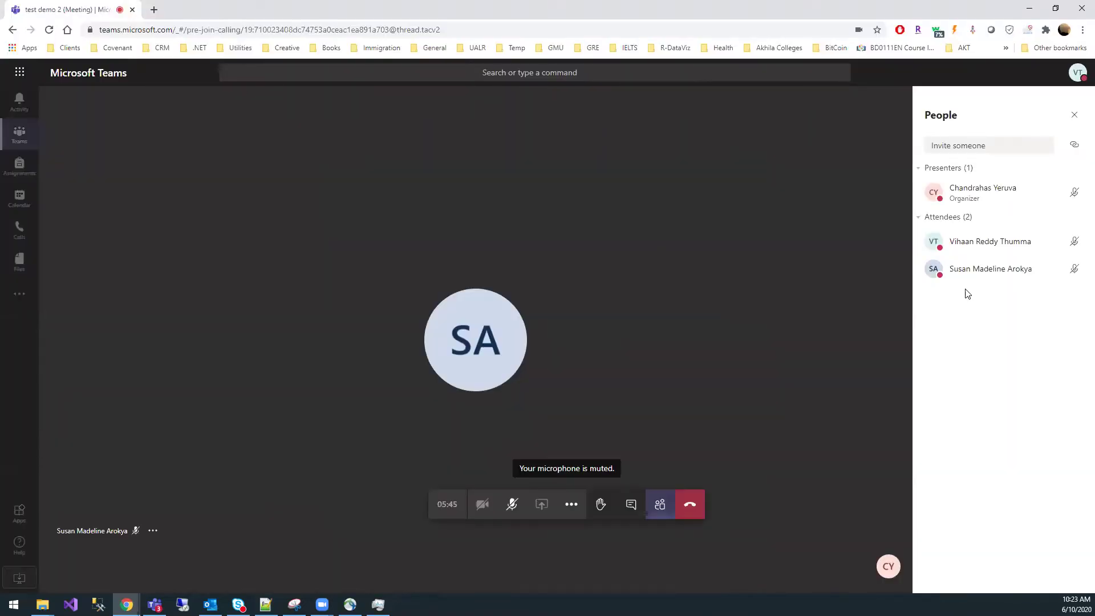
pyautogui.click(1072, 220)
pyautogui.click(920, 221)
pyautogui.moveTo(1078, 8); pyautogui.dragTo(1094, 38)
# - On the Meeting options page, set Who can present? to Everyone
pyautogui.press('Escape')
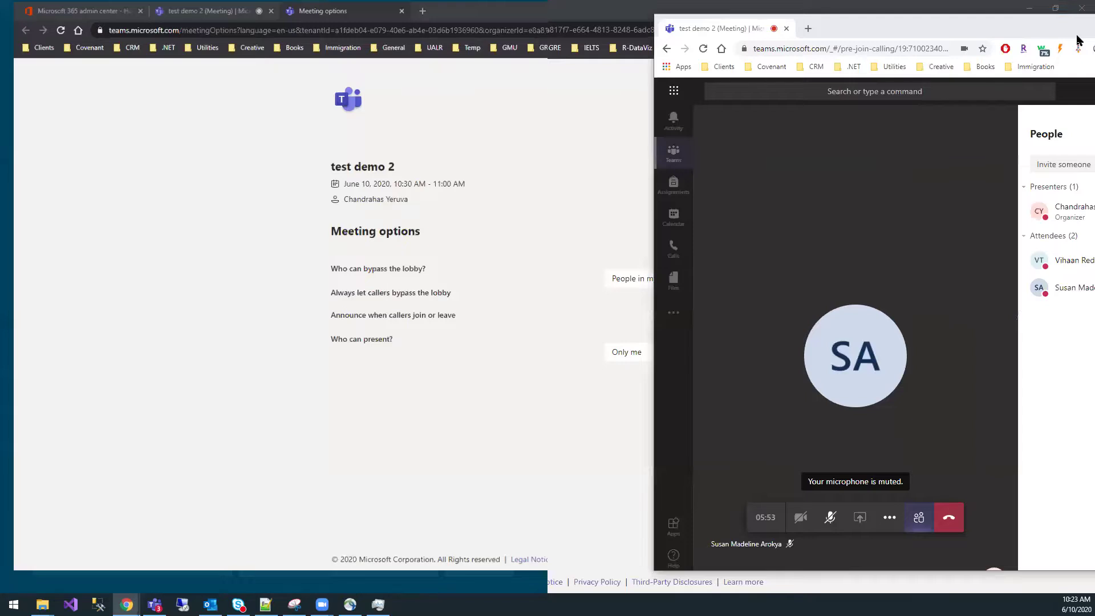
pyautogui.click(589, 401)
pyautogui.click(639, 352)
pyautogui.click(635, 373)
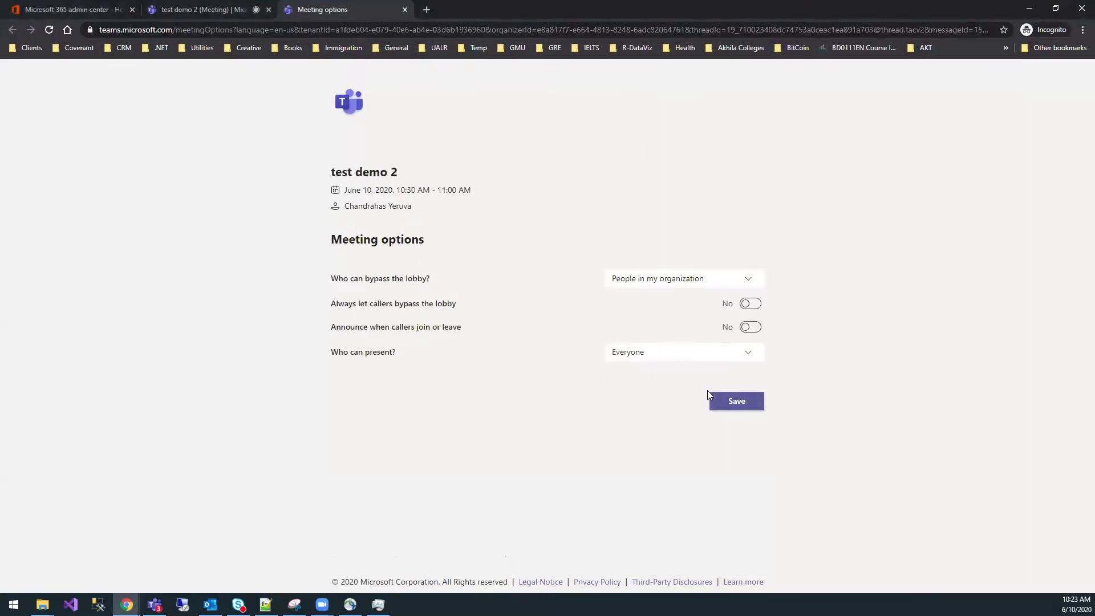
# - Save the Everyone presenter setting and reposition the meeting window on screen
pyautogui.click(733, 402)
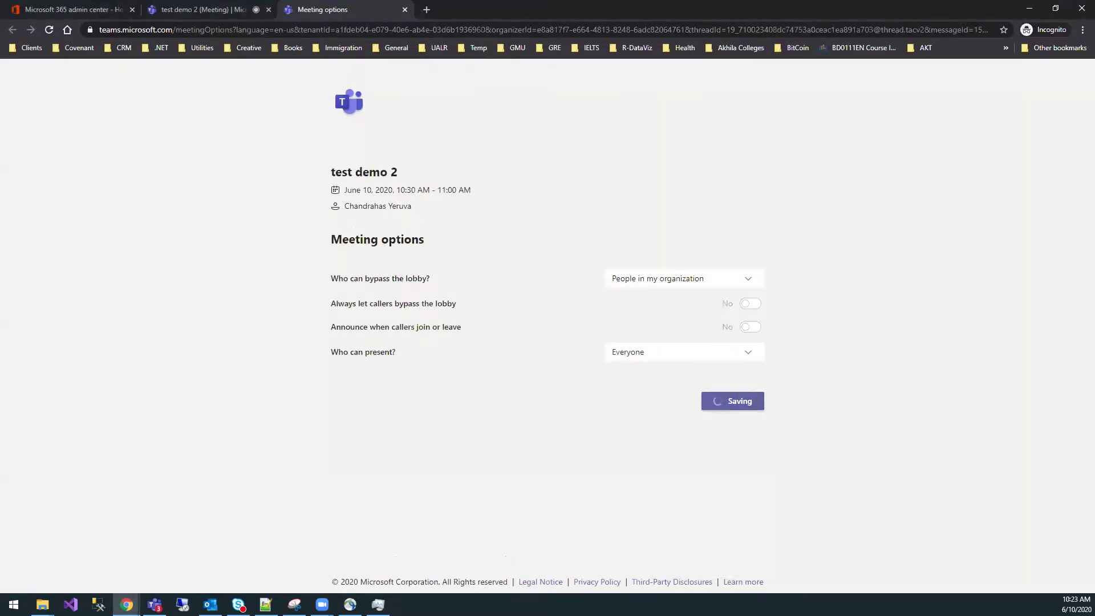
pyautogui.hotkey('alt', 'Tab')
pyautogui.moveTo(828, 57); pyautogui.dragTo(752, 57)
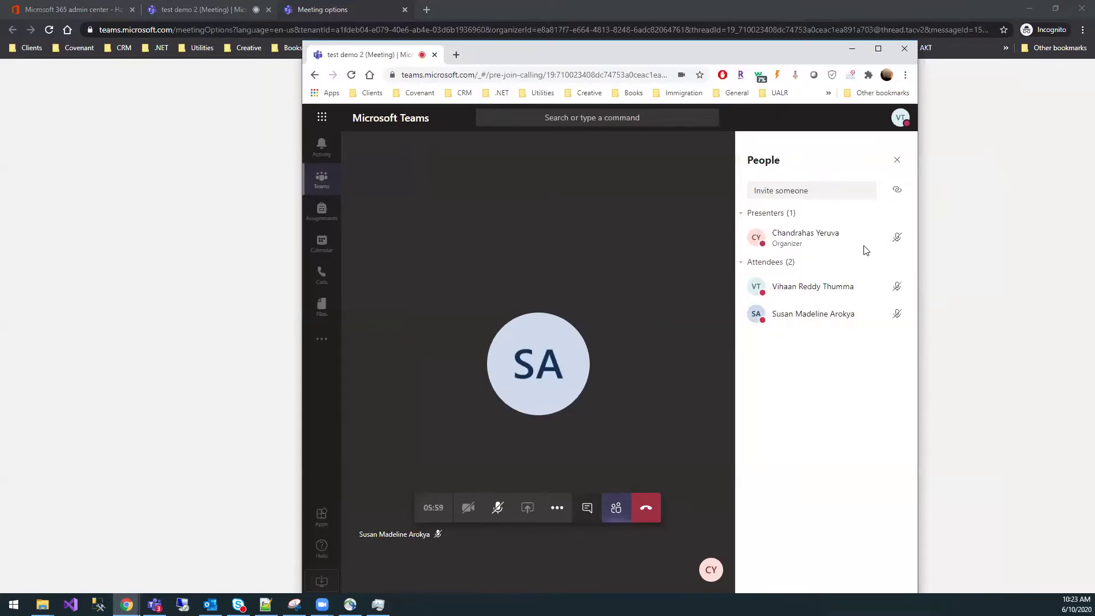
pyautogui.moveTo(680, 67); pyautogui.dragTo(784, 85)
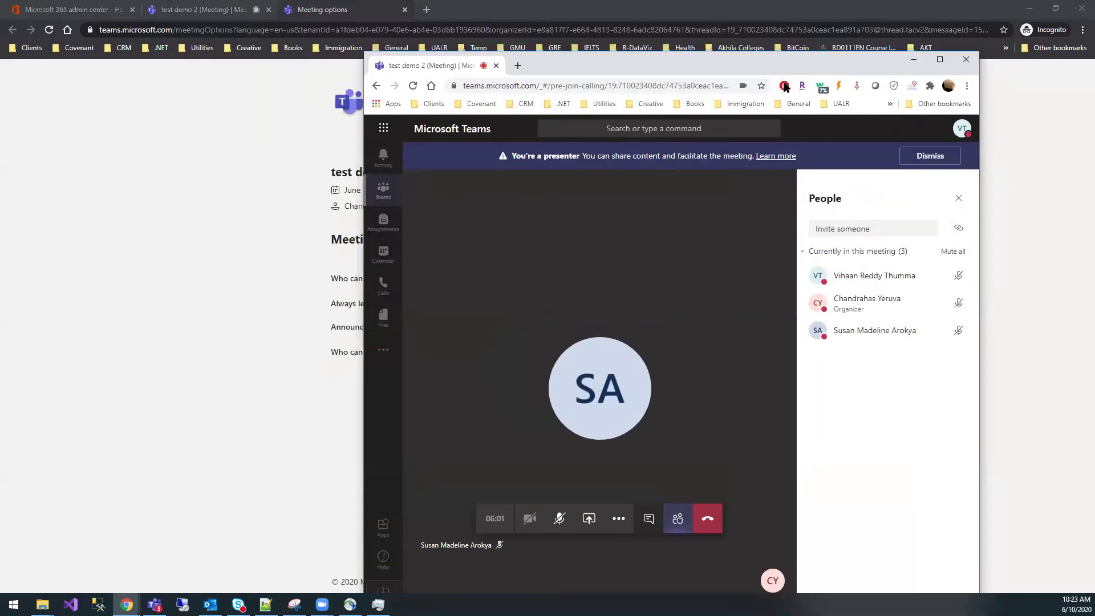
pyautogui.moveTo(850, 57); pyautogui.dragTo(515, 286)
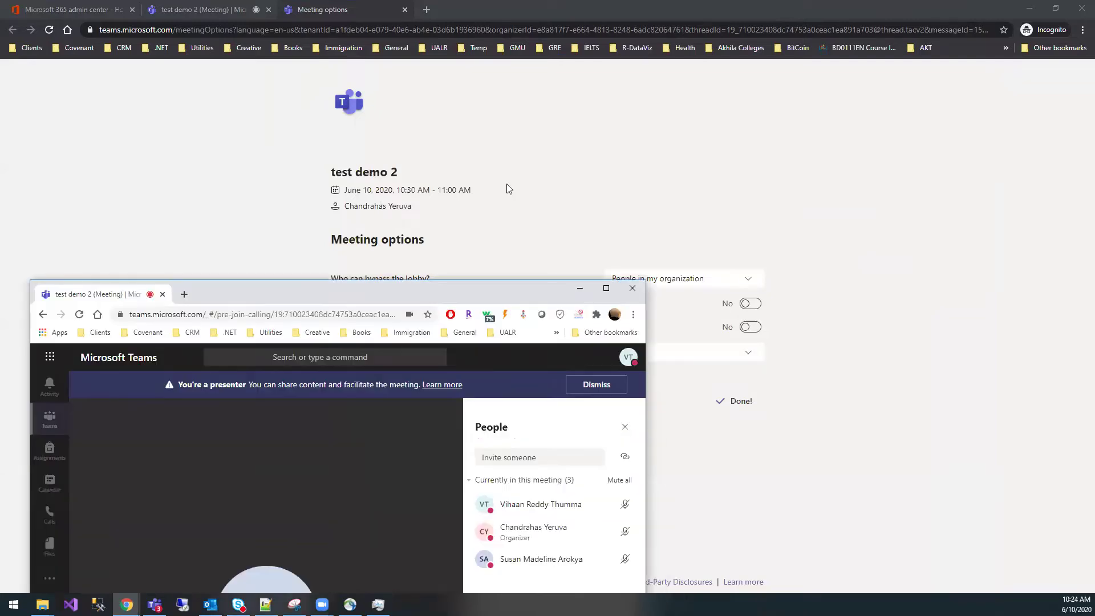
pyautogui.moveTo(614, 283); pyautogui.dragTo(632, 58)
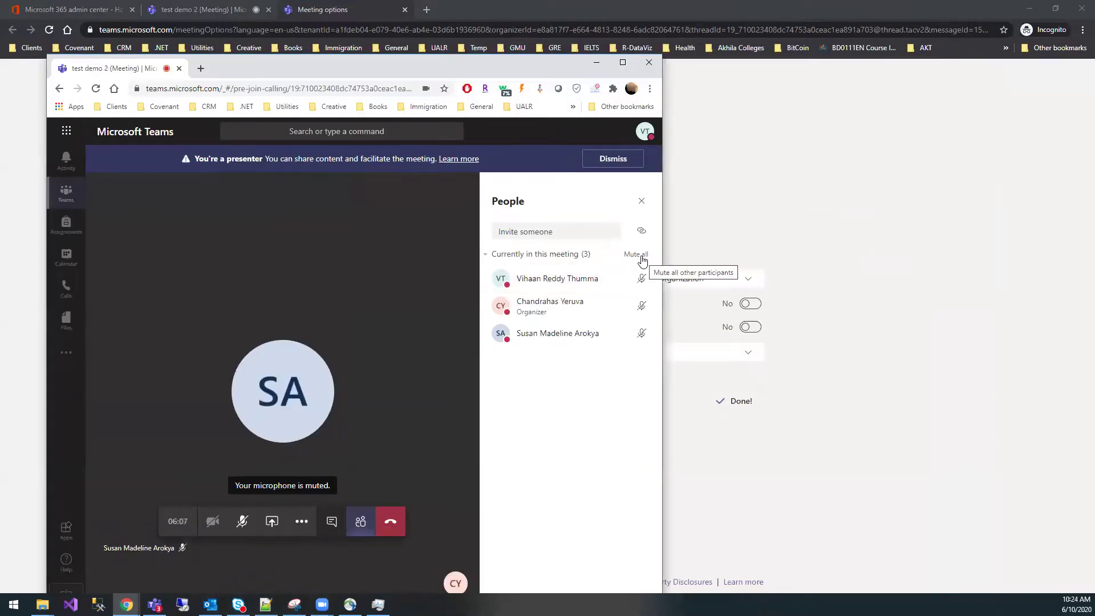
# - Switch Who can present? back to Only me and save it
pyautogui.click(730, 355)
pyautogui.click(666, 421)
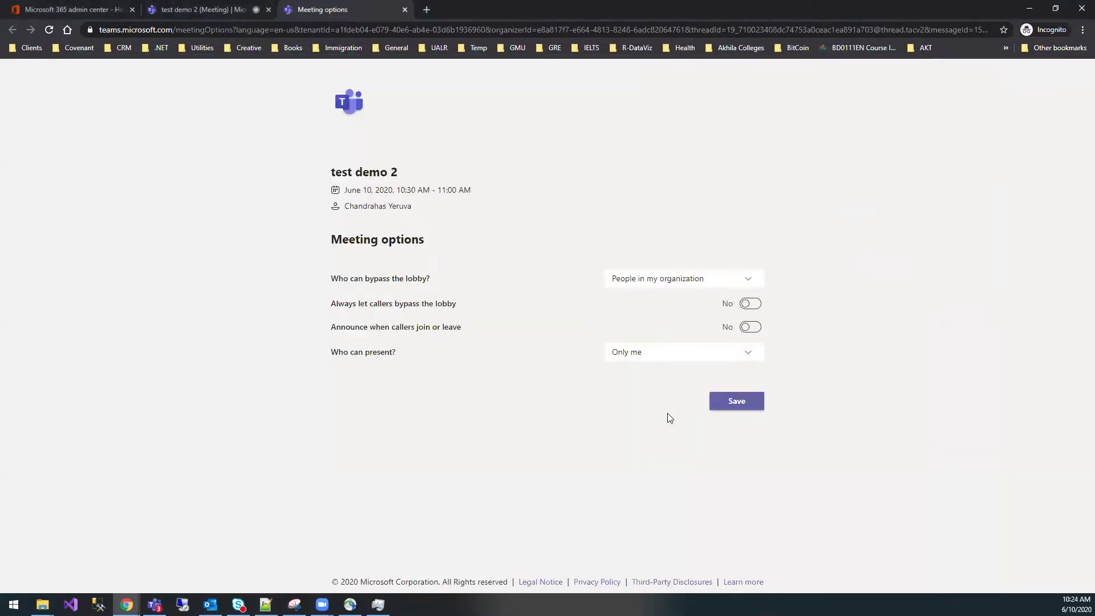
pyautogui.click(734, 406)
pyautogui.click(96, 585)
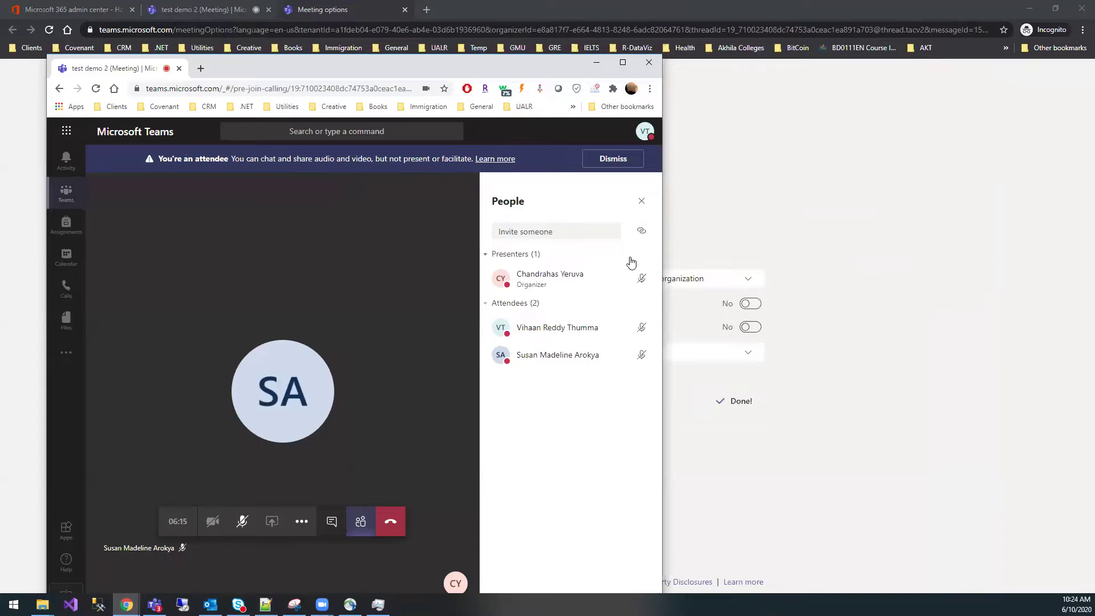
# - Open the Who can present? choices and check the meeting window's People list
pyautogui.moveTo(440, 64); pyautogui.dragTo(856, 90)
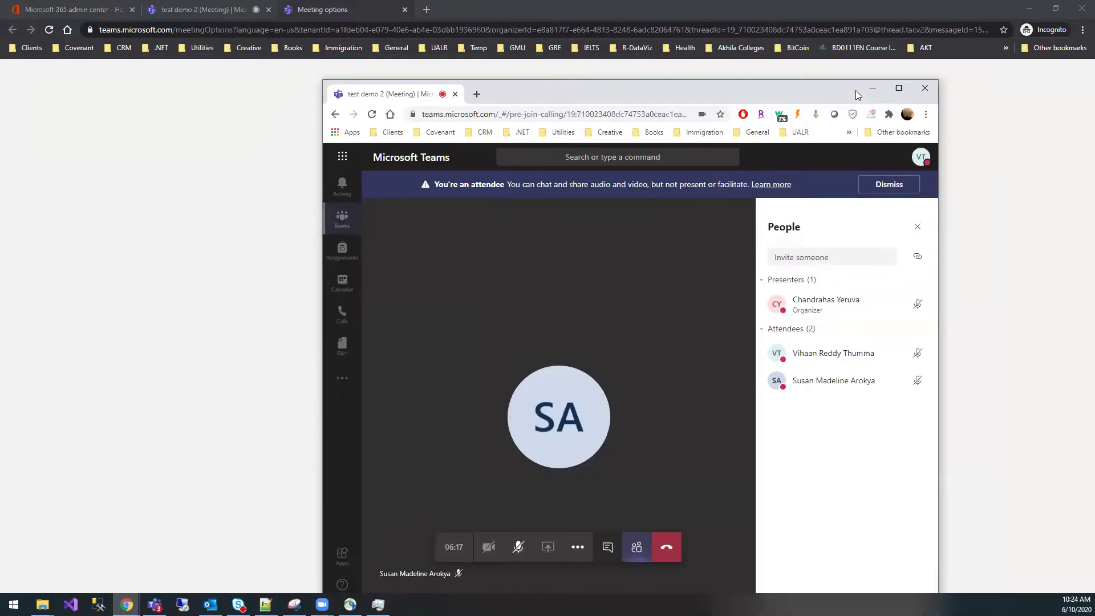
pyautogui.click(872, 88)
pyautogui.click(641, 354)
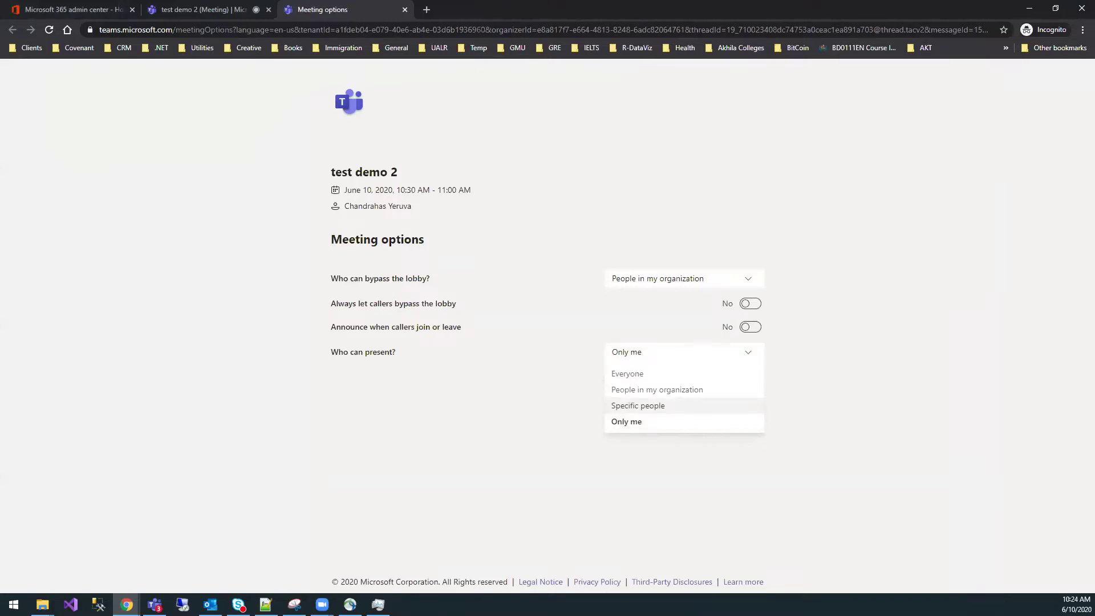
pyautogui.hotkey('alt', 'Tab')
pyautogui.doubleClick(616, 57)
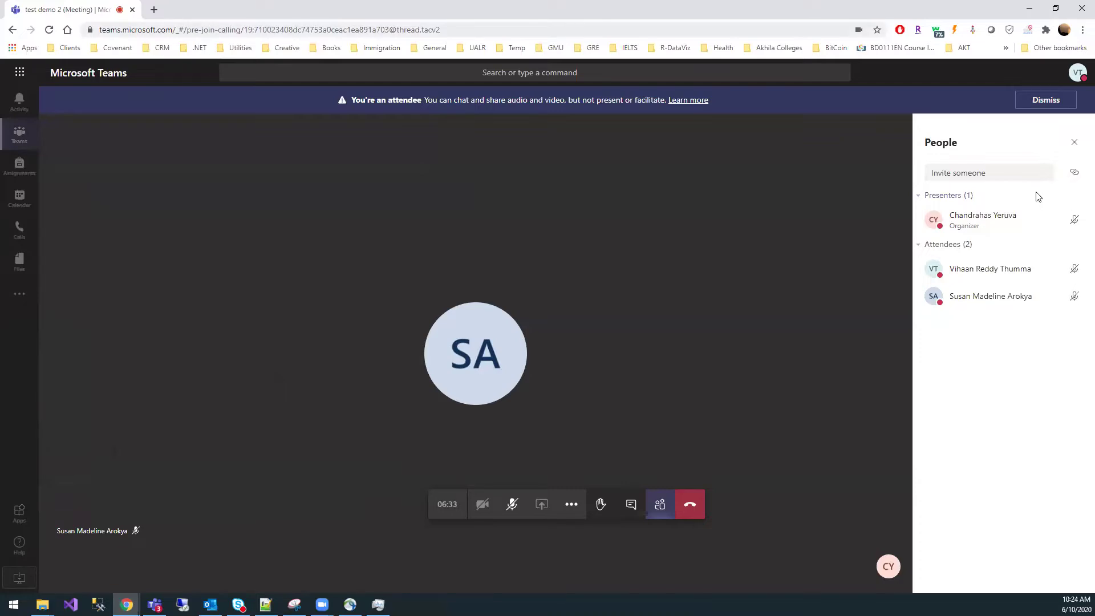
pyautogui.press('super+Down')
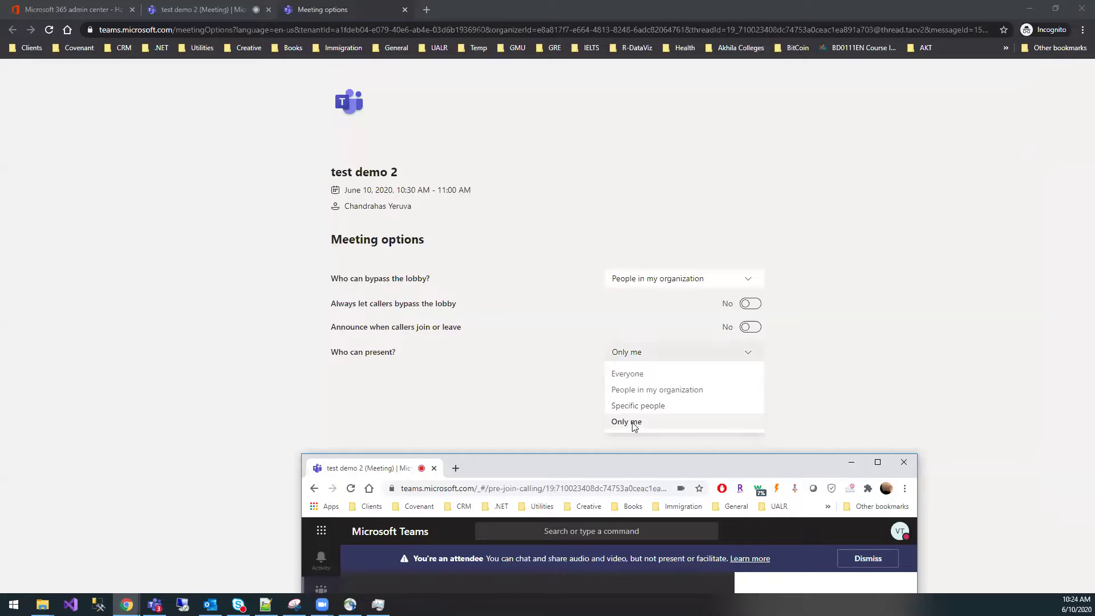
# - Choose Only me, save the options, and bring the test demo 2 meeting back full screen
pyautogui.click(633, 420)
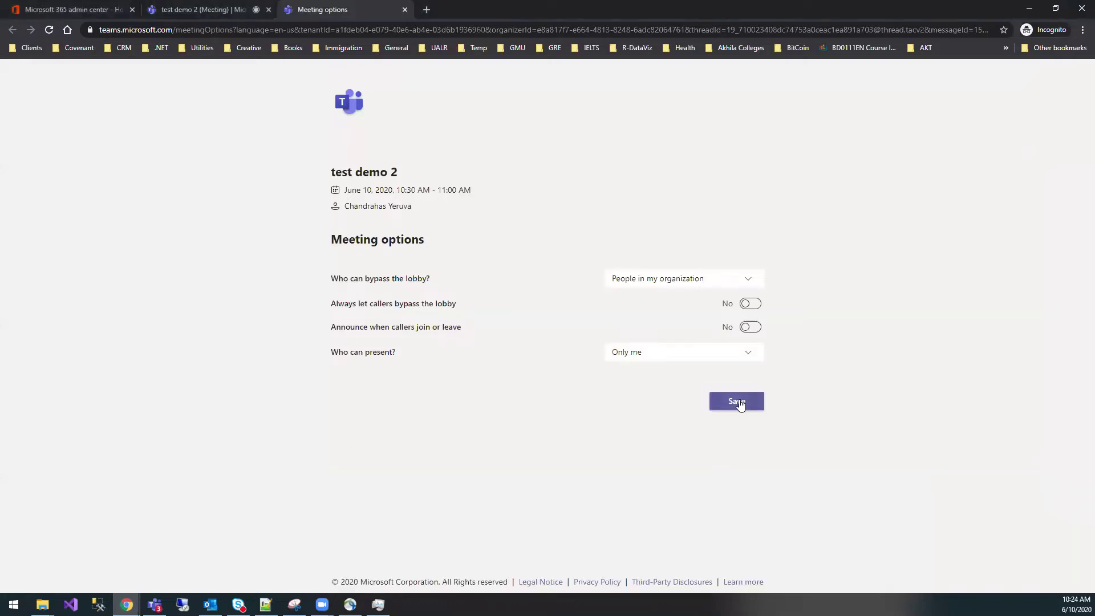
pyautogui.click(741, 402)
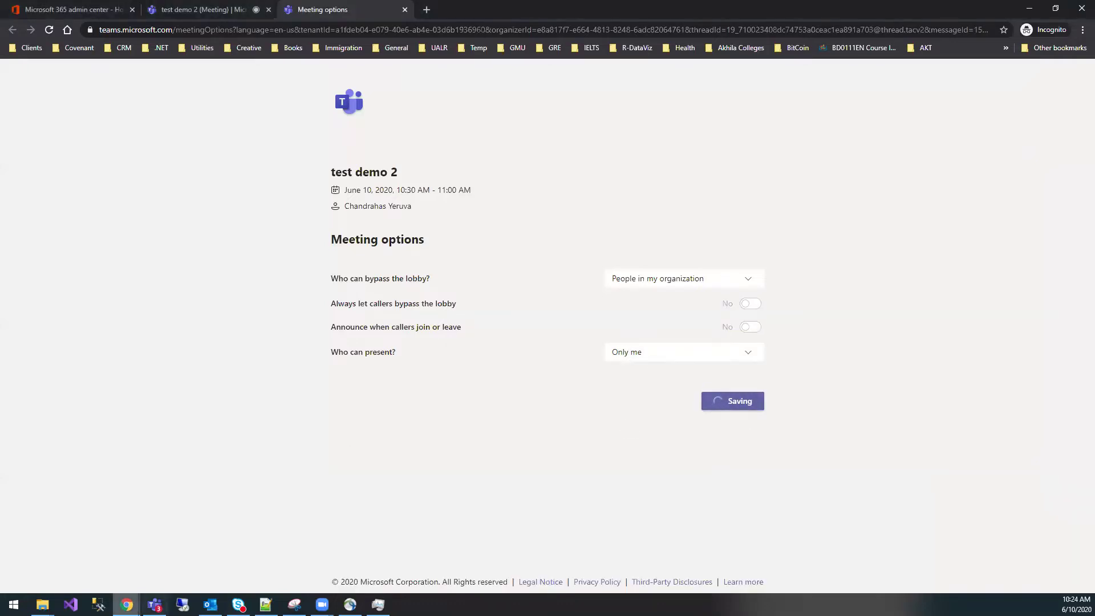
pyautogui.moveTo(127, 604)
pyautogui.click(45, 559)
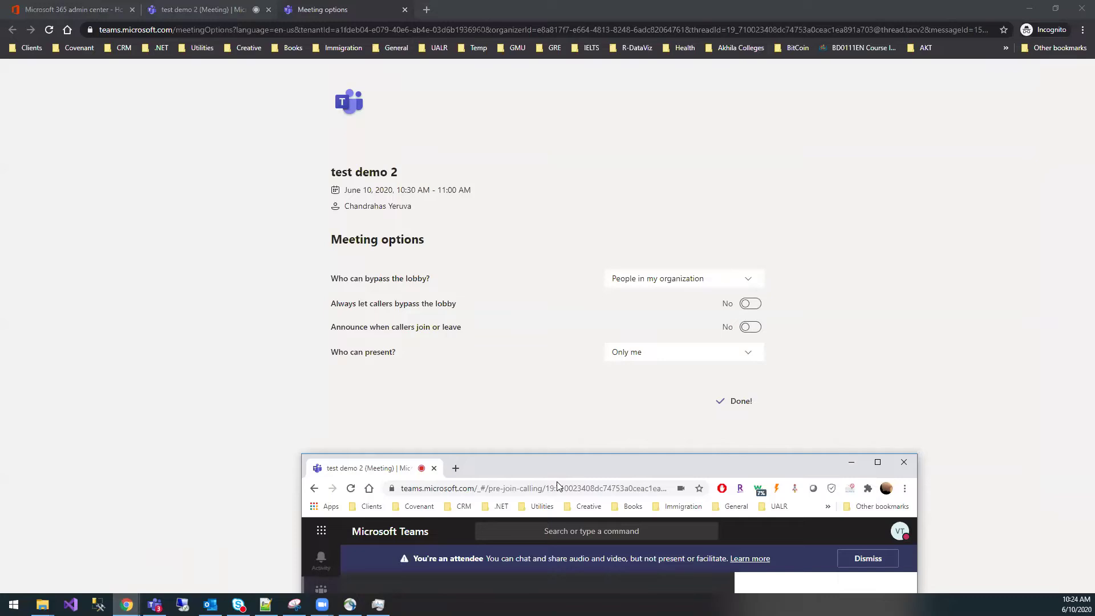
pyautogui.moveTo(566, 463); pyautogui.dragTo(516, 139)
pyautogui.doubleClick(515, 139)
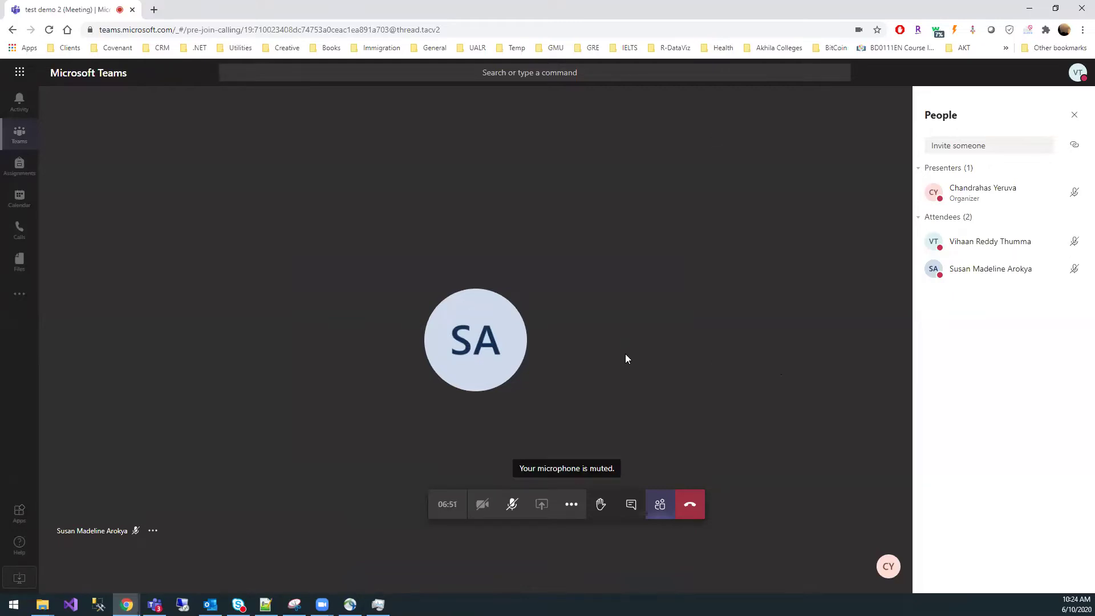
# - Review the People panel showing one presenter and two attendees, then close the Meeting options tab
pyautogui.moveTo(978, 196)
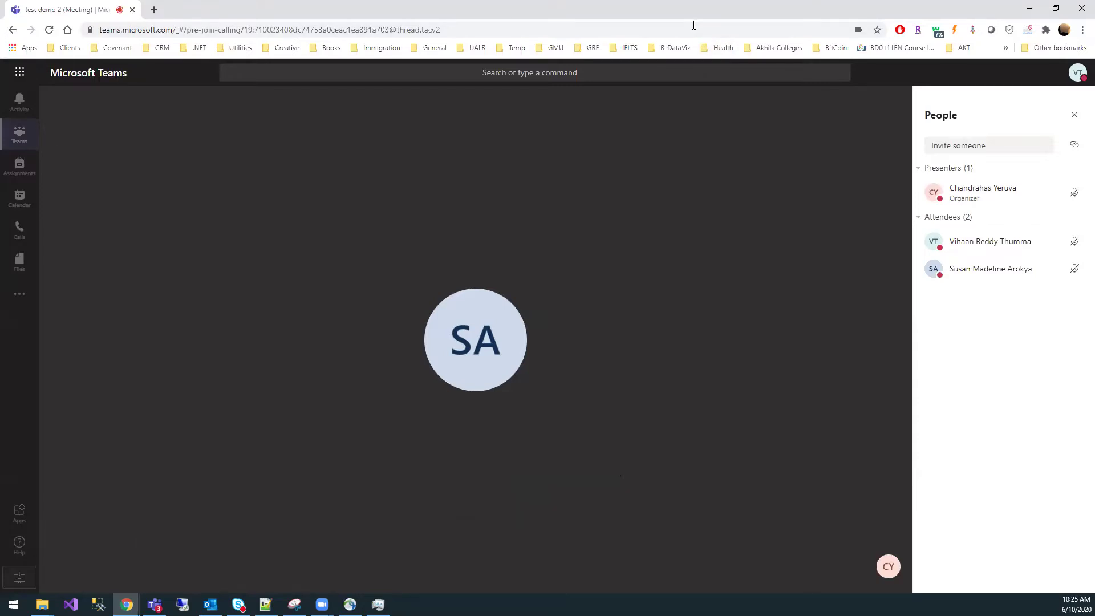
pyautogui.hotkey('alt', 'Tab')
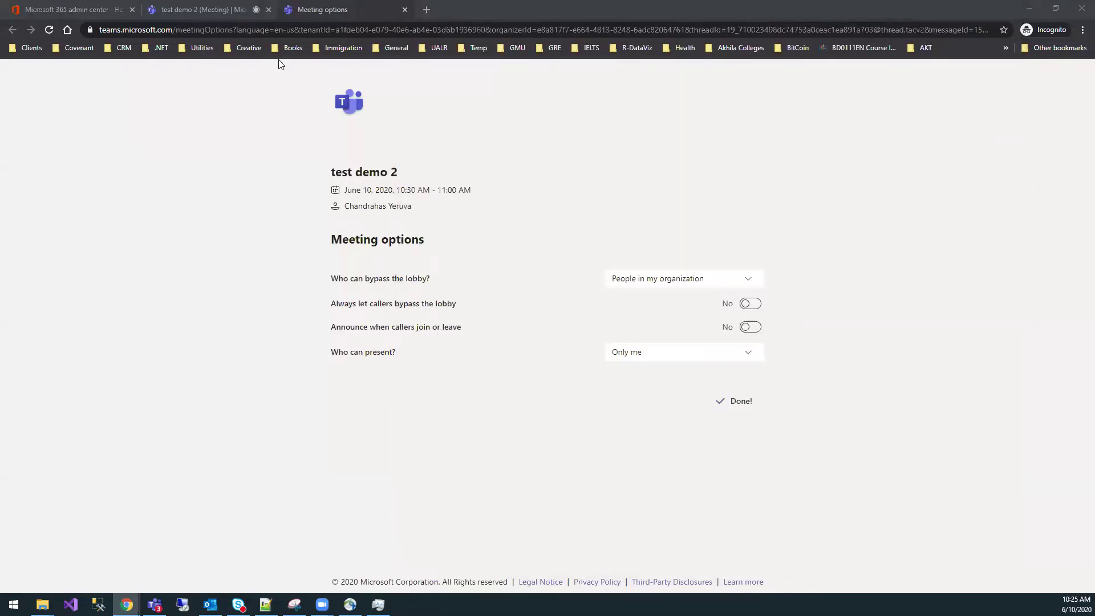
pyautogui.hotkey('ctrl', 'w')
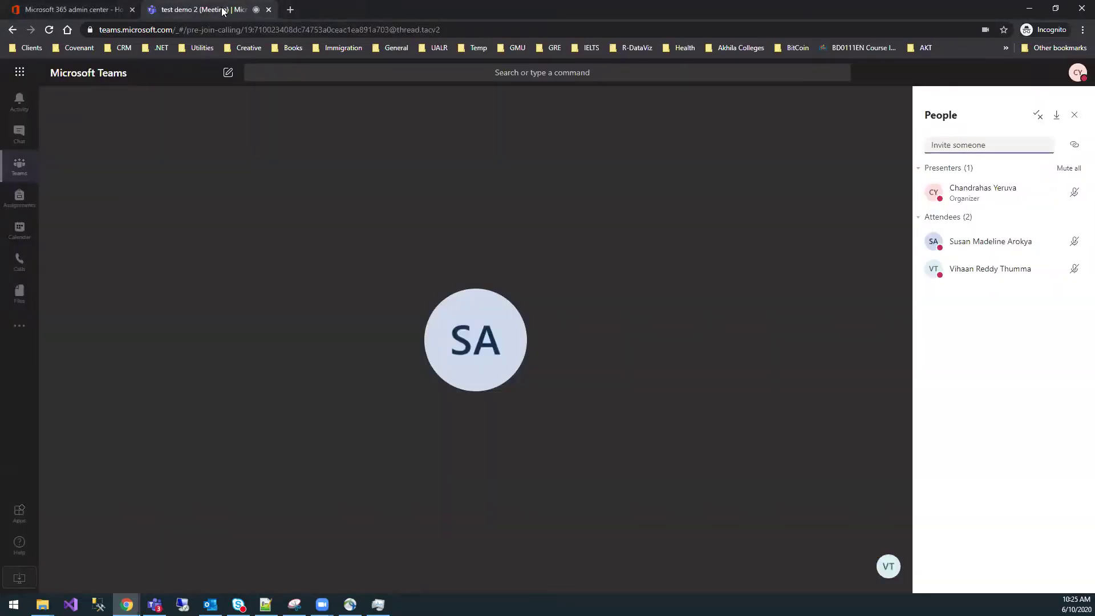
# - Open the test demo 2 meeting card in test class2's English channel
pyautogui.moveTo(364, 442)
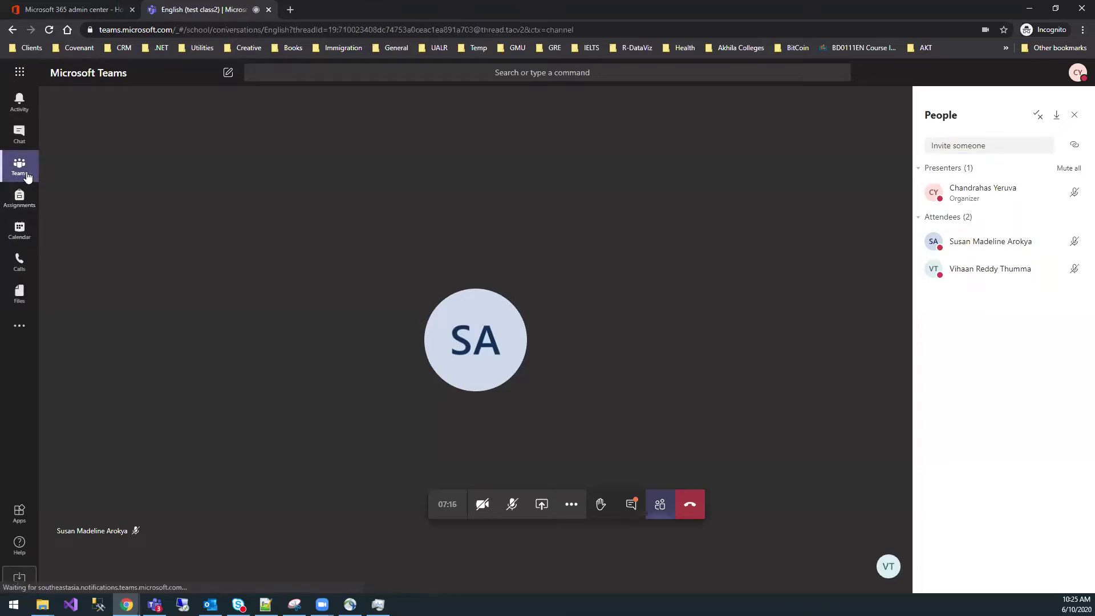
pyautogui.click(20, 171)
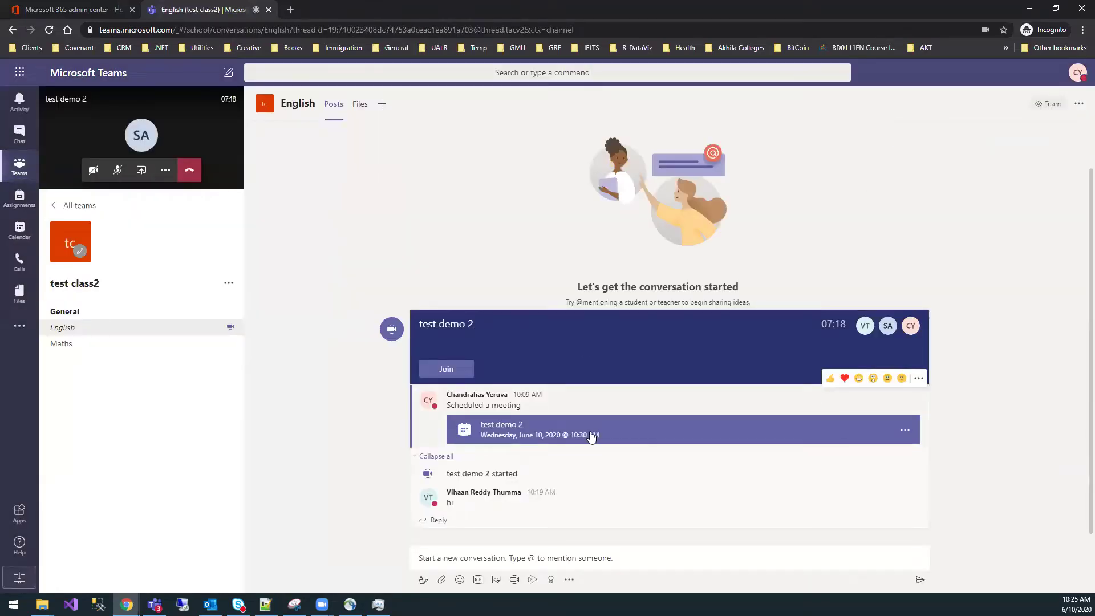
pyautogui.click(625, 438)
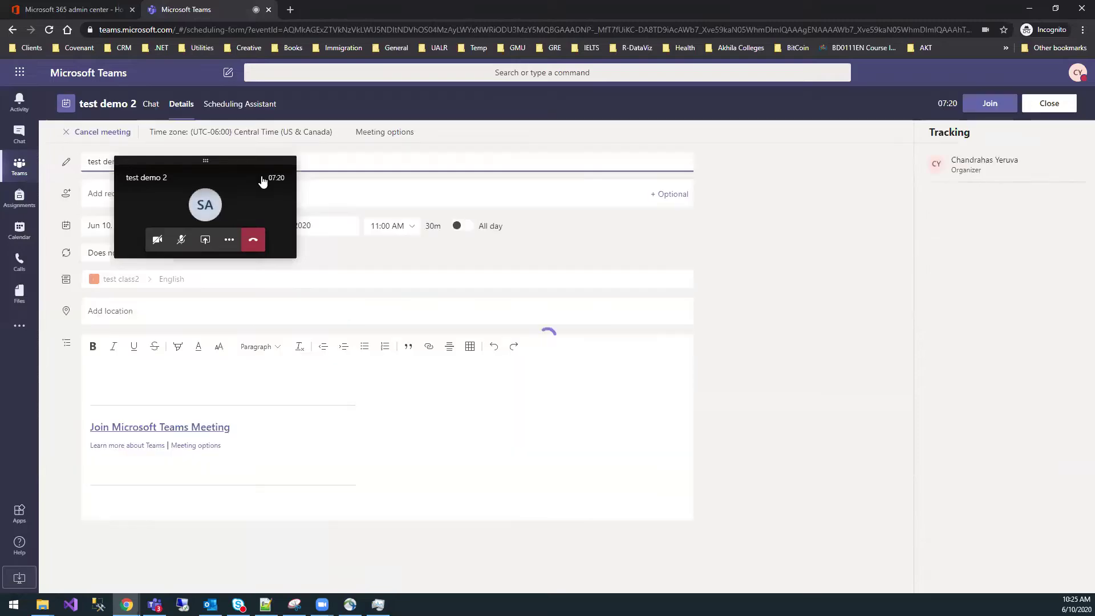
pyautogui.moveTo(202, 162); pyautogui.dragTo(1002, 159)
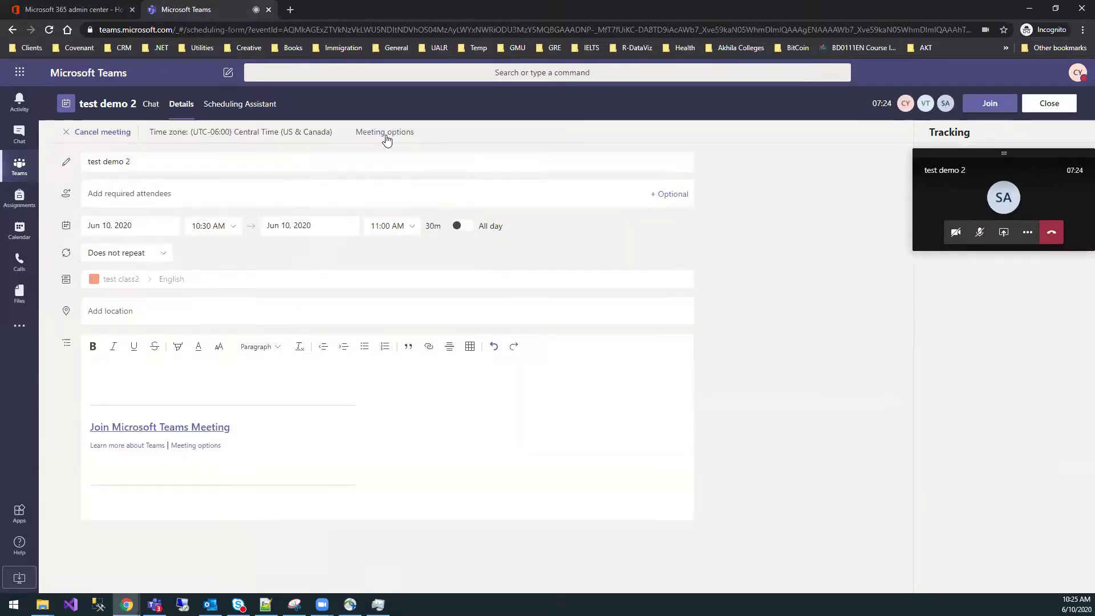
# - Bring up the Meeting options link's context menu on the details page, then dismiss it
pyautogui.rightClick(206, 446)
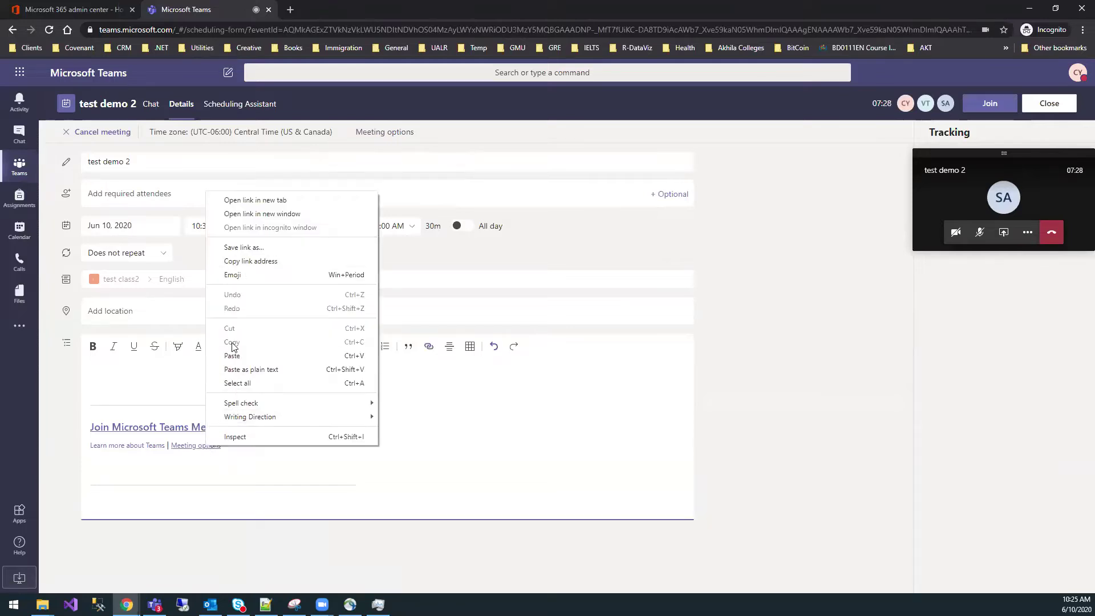
pyautogui.rightClick(195, 448)
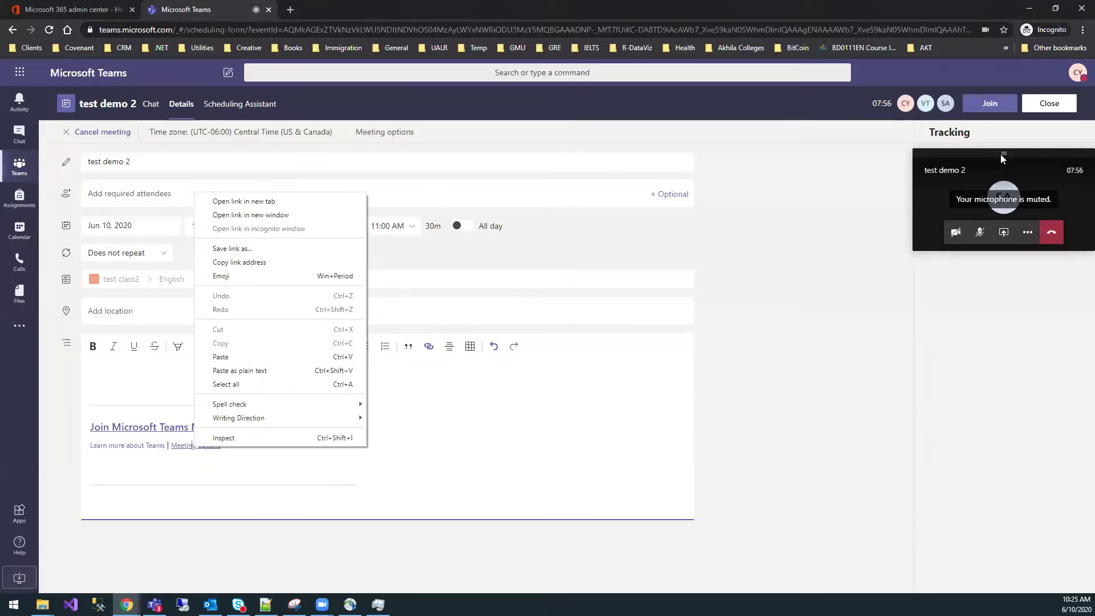
pyautogui.moveTo(1005, 153); pyautogui.dragTo(217, 171)
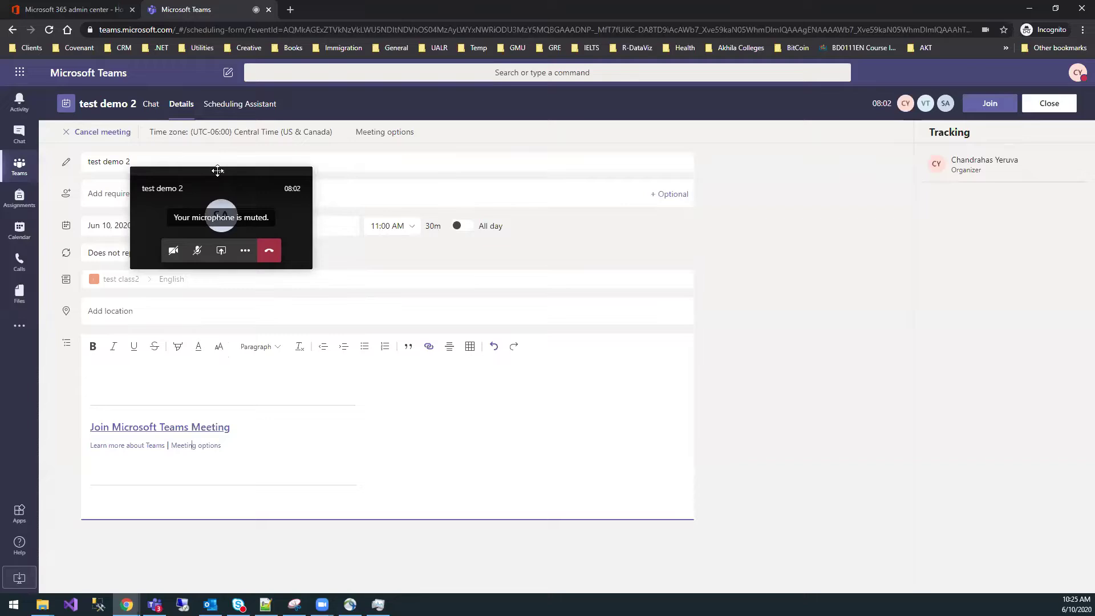